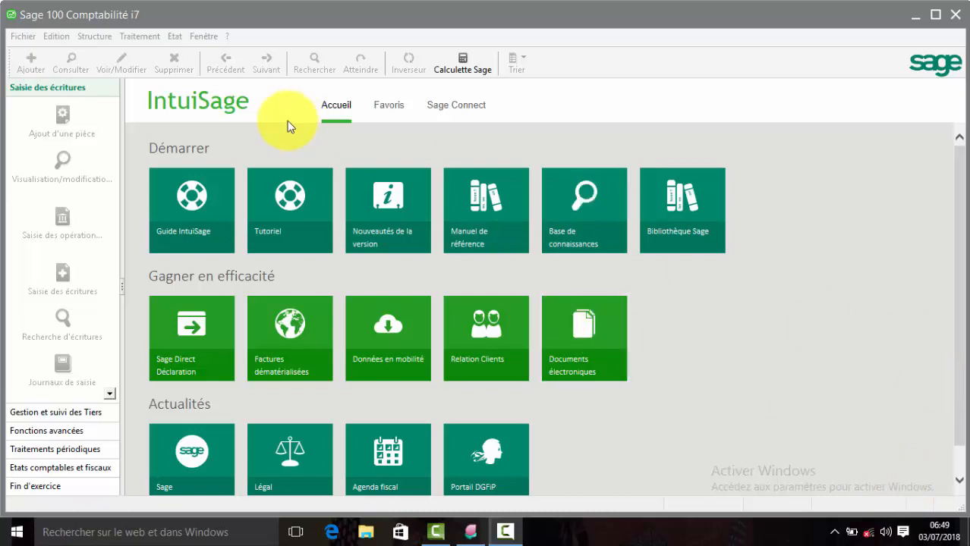
# Start a new accounting file for BENGA PRESTATIONS, declining reuse of stored company information
pyautogui.click(17, 38)
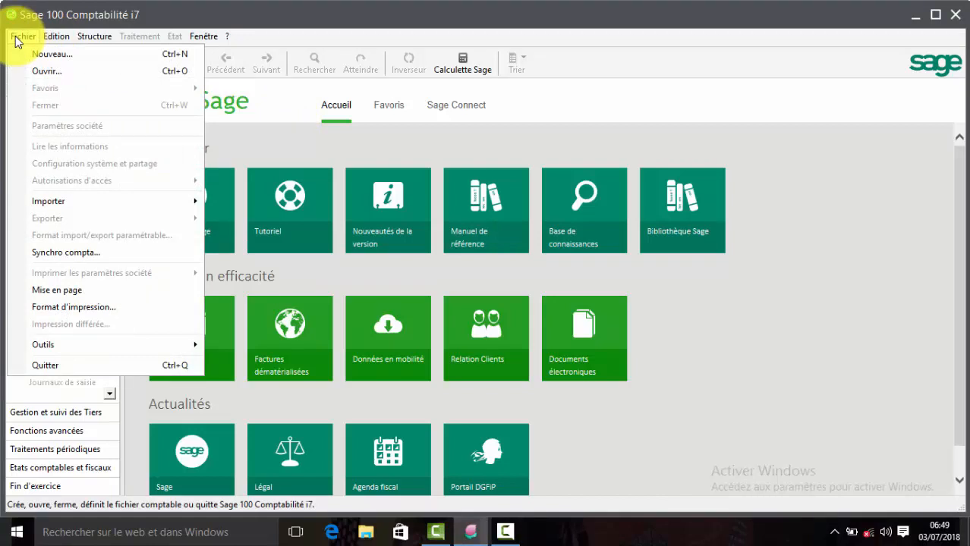
pyautogui.click(60, 56)
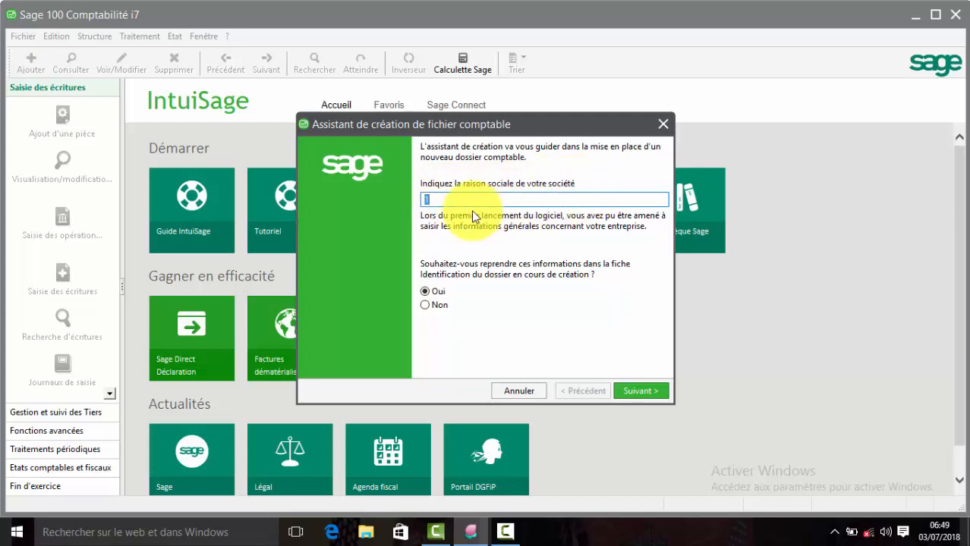
pyautogui.press('BackSpace')
pyautogui.write('BENGA PRESTATIONS')
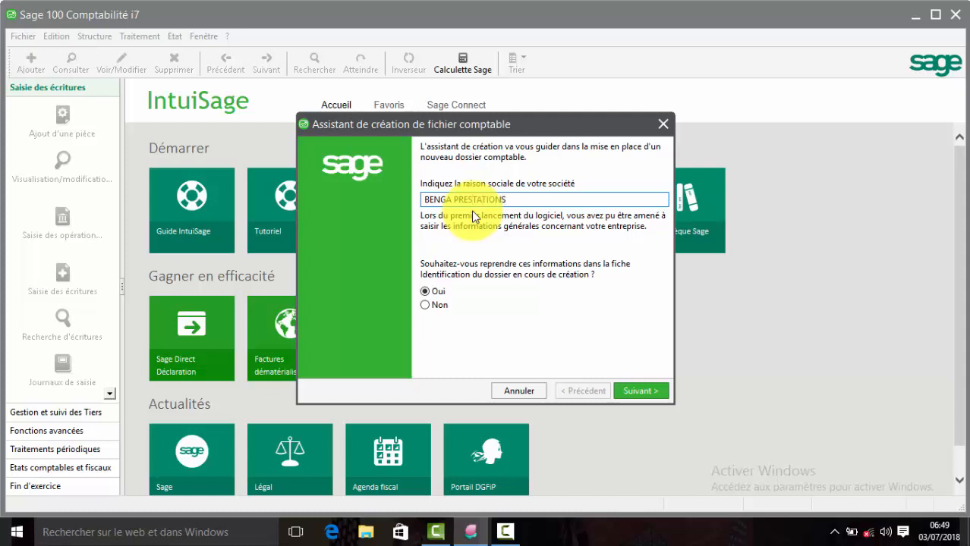
pyautogui.click(425, 305)
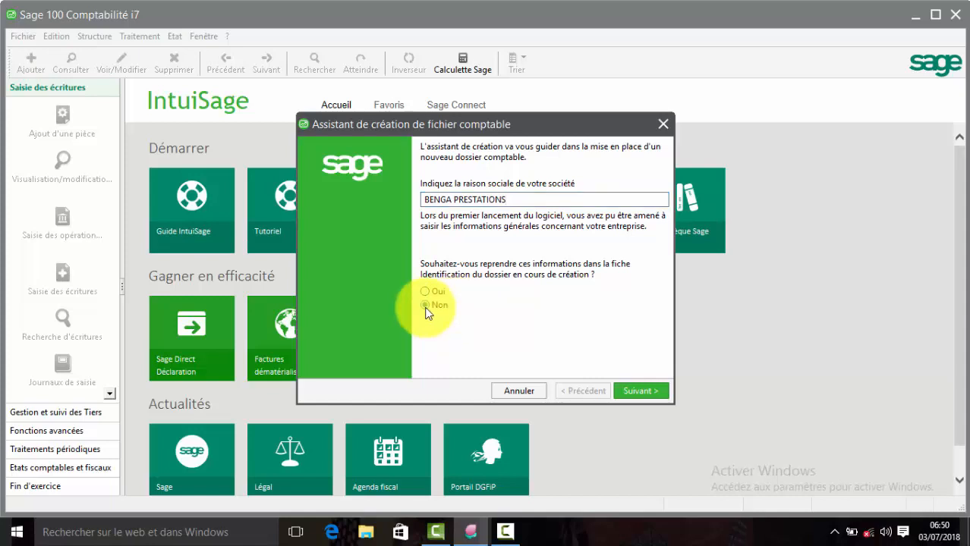
pyautogui.click(641, 391)
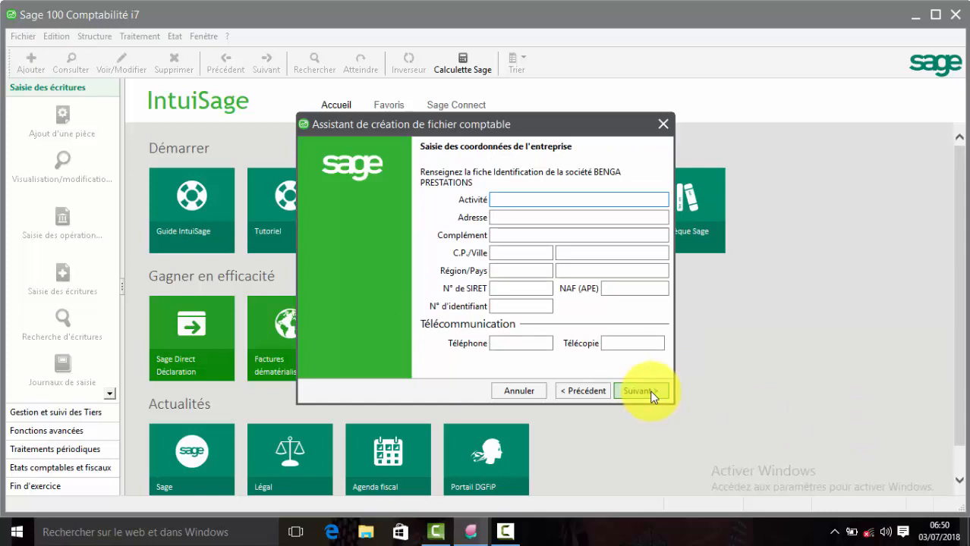
# Enter activity COMMERCIALE, the company's street address, postal code and city, and region/country GUINEE
pyautogui.write('COMMERC')
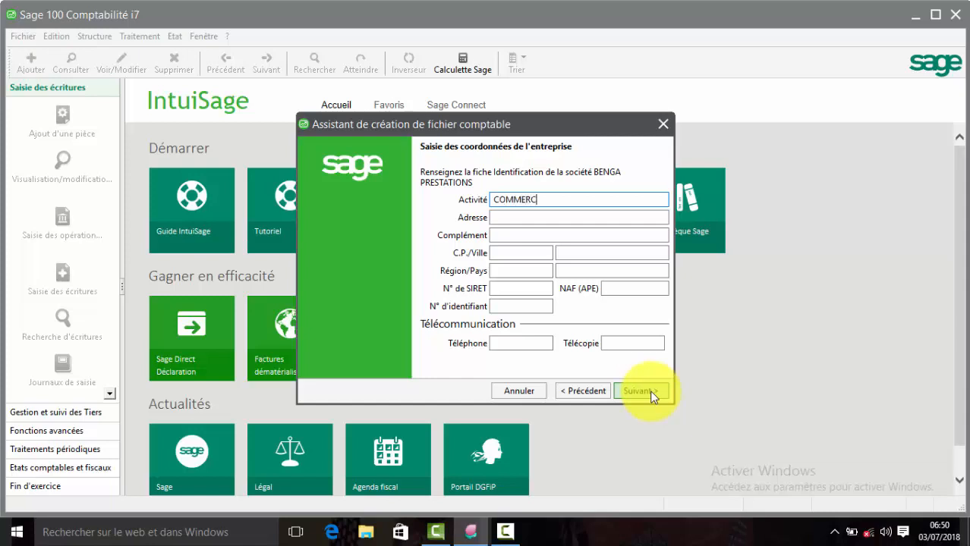
pyautogui.write('IALE')
pyautogui.press('Tab')
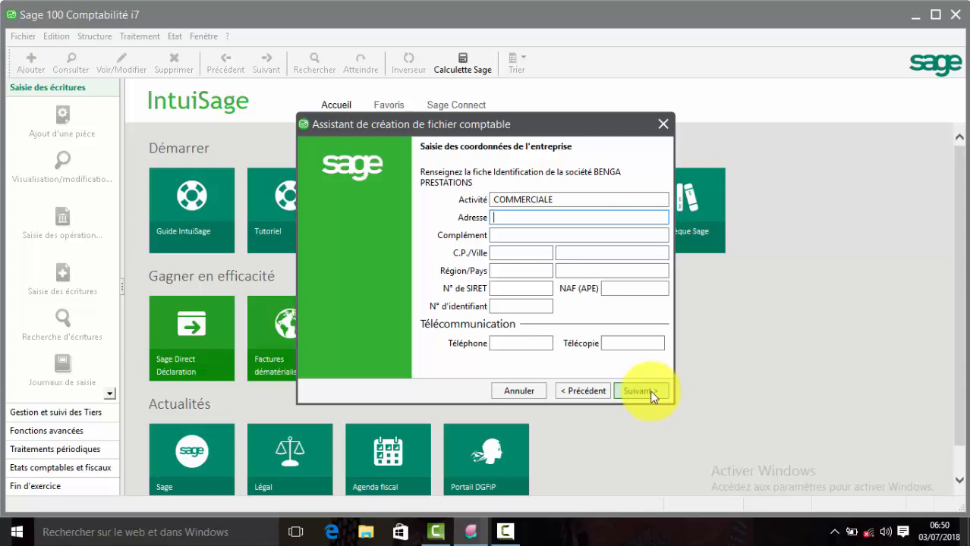
pyautogui.write('DIXINN')
pyautogui.press('Tab')
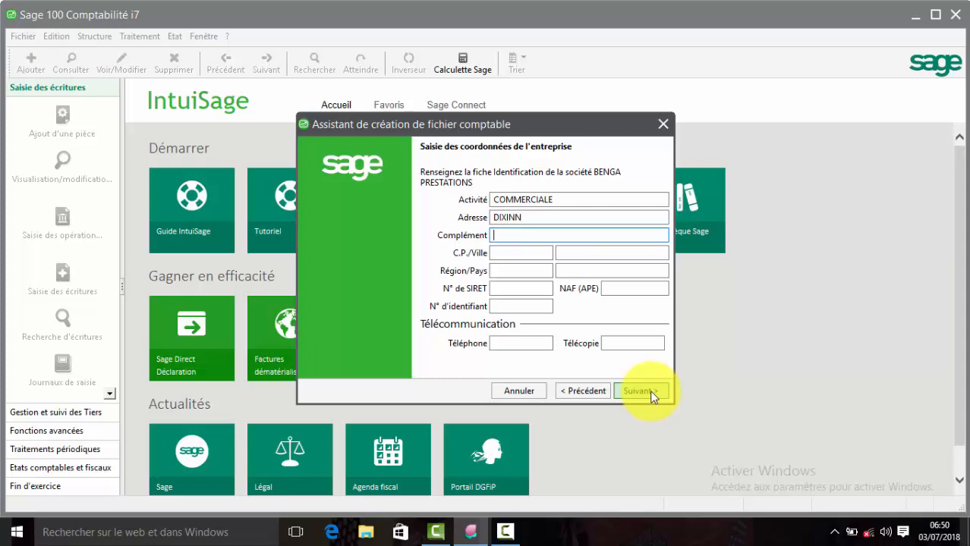
pyautogui.write('BELLE VUE')
pyautogui.press('Tab')
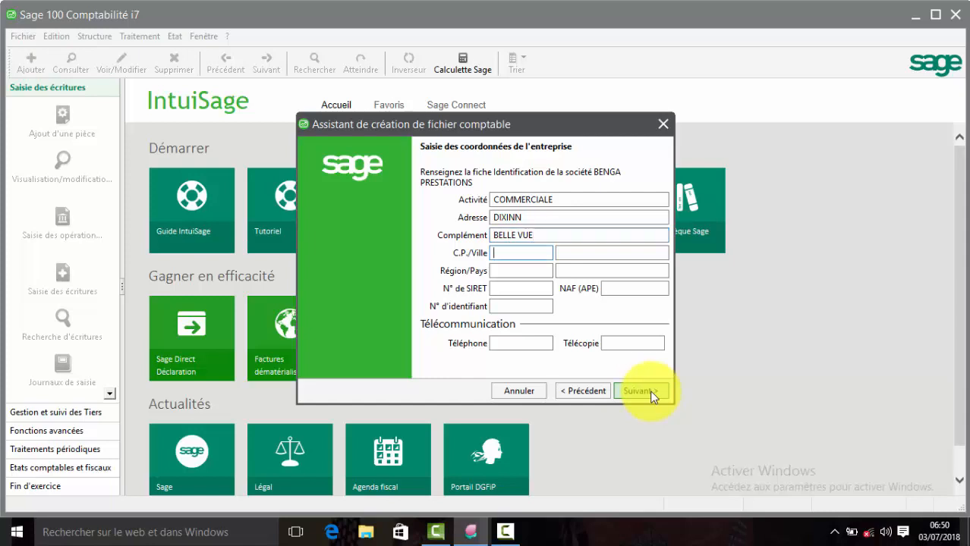
pyautogui.write('1245')
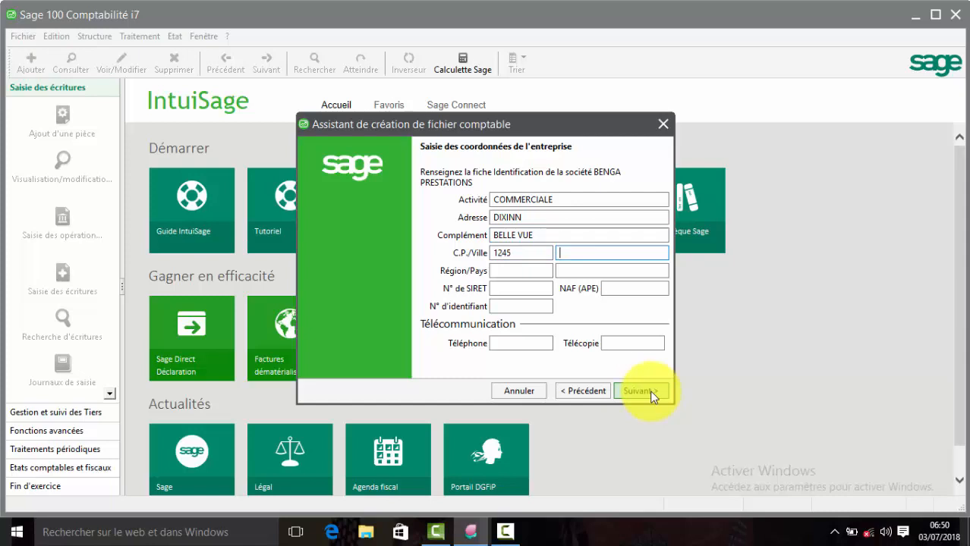
pyautogui.write('CONAKRY')
pyautogui.press('Tab')
pyautogui.write('C')
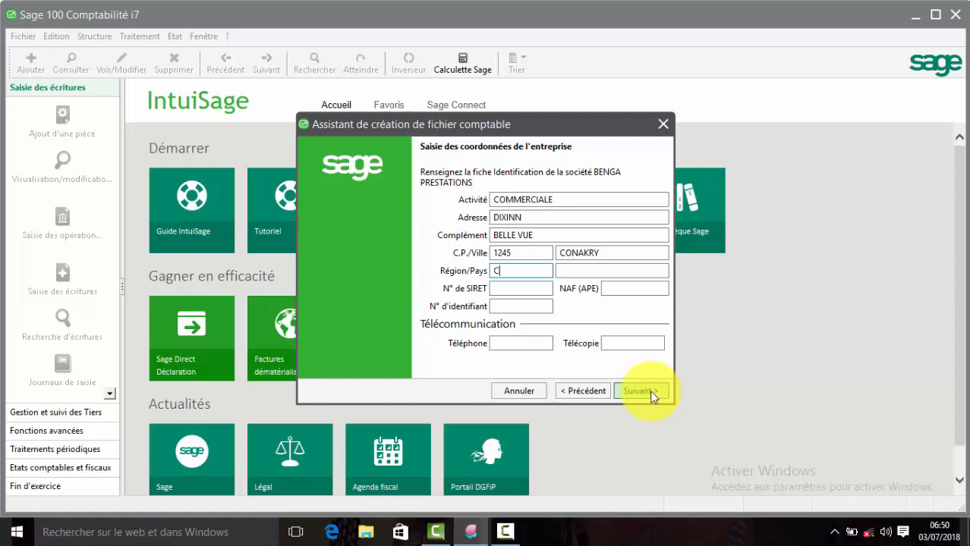
pyautogui.write('ONAKRY')
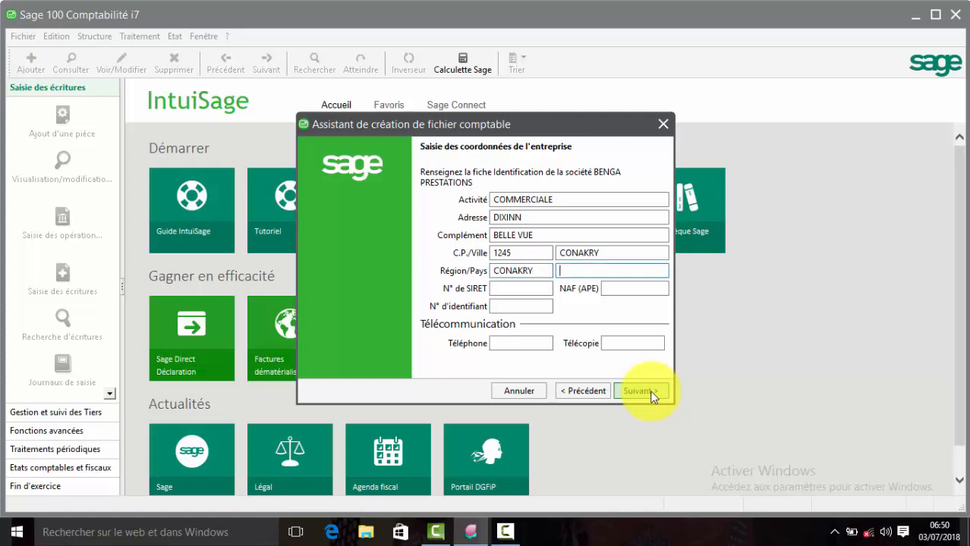
pyautogui.write('GUINEE')
pyautogui.press('Tab')
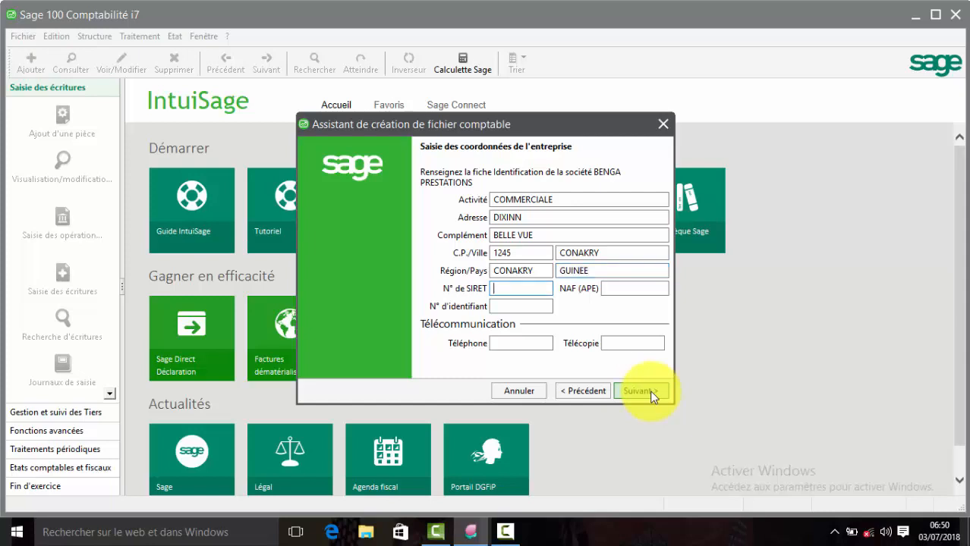
# Fill SIRET, NAF and identifiant with RCCM, CNSS and NIF, then enter the company's phone number
pyautogui.write('RCCM')
pyautogui.press('Tab')
pyautogui.write('CN')
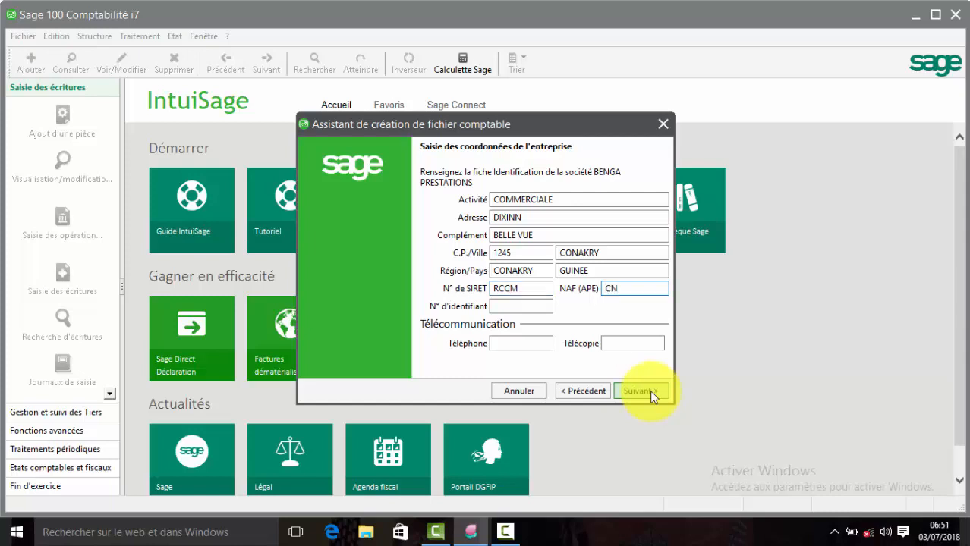
pyautogui.write('SS')
pyautogui.press('Tab')
pyautogui.write('NIF')
pyautogui.press('Tab')
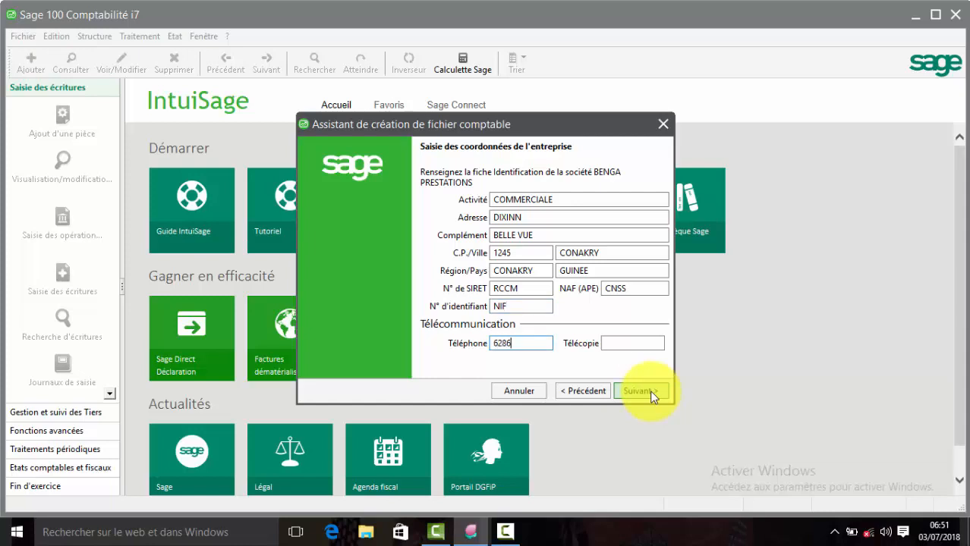
# Advance to the fiscal-year step showing exercise 010118 to 311218
pyautogui.click(646, 388)
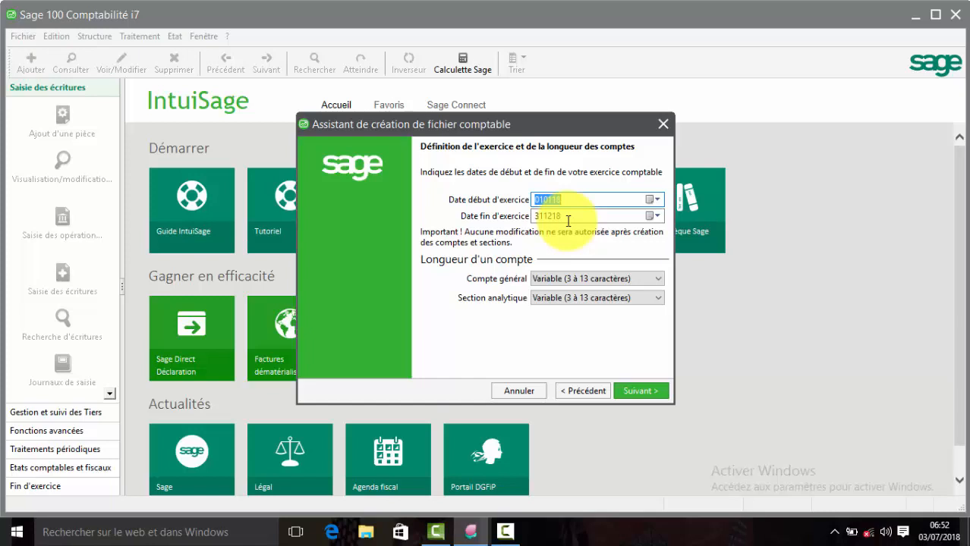
# Set general account length to 8 characters and analytical section length to 6 characters
pyautogui.click(596, 279)
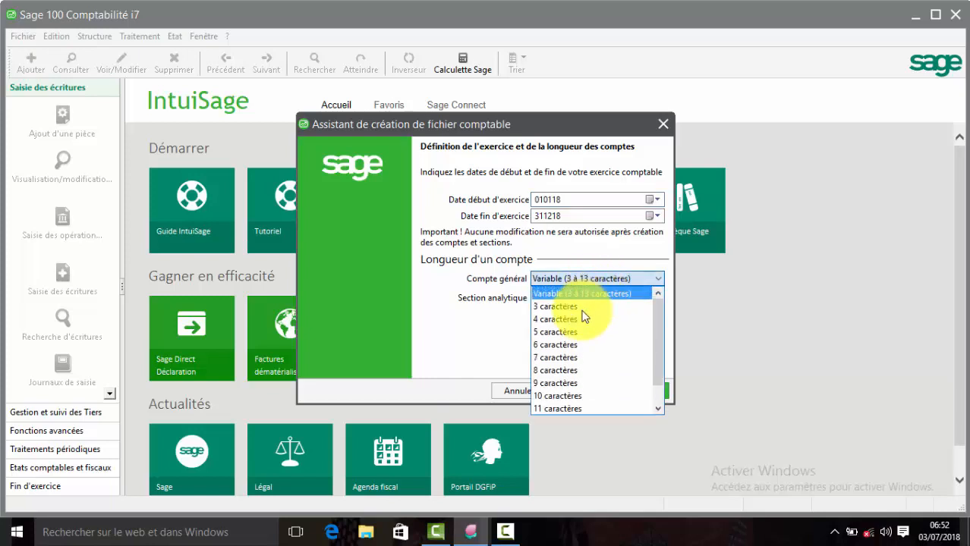
pyautogui.click(565, 369)
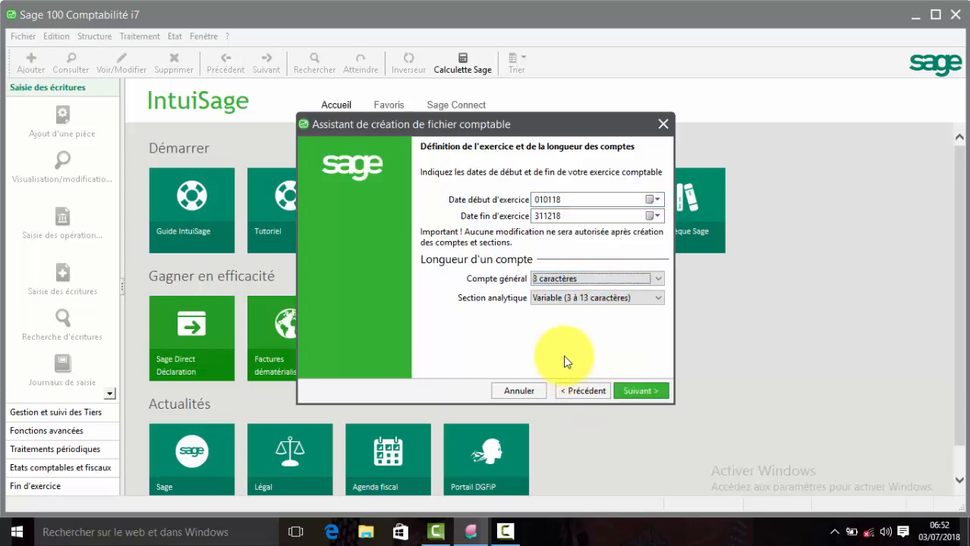
pyautogui.click(573, 299)
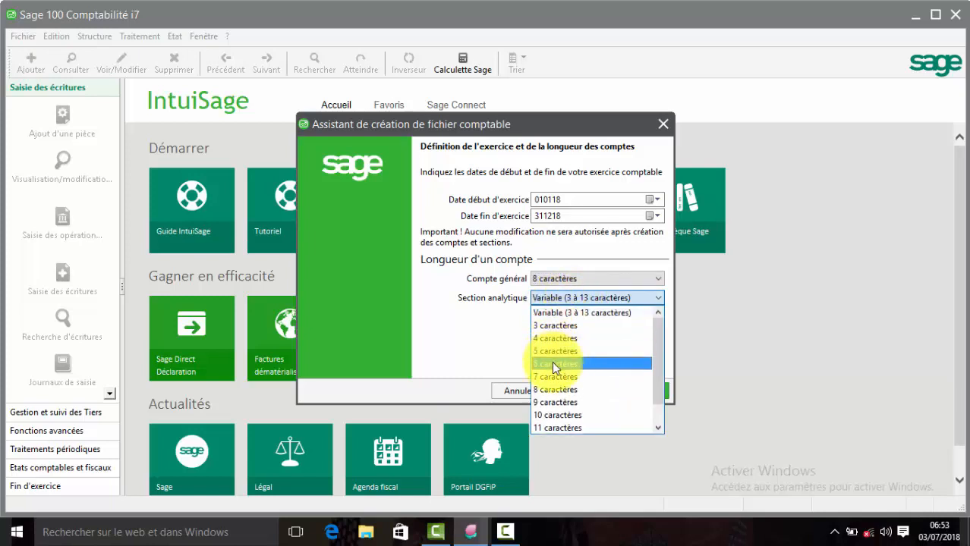
pyautogui.click(552, 364)
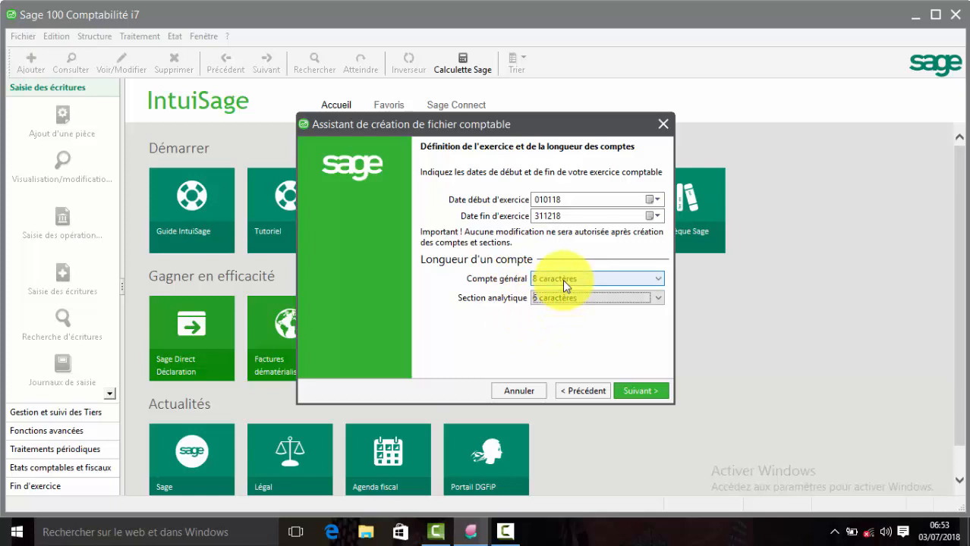
# Choose 'Autre, à préciser' as accounting currency and name it Franc guinéen
pyautogui.click(641, 391)
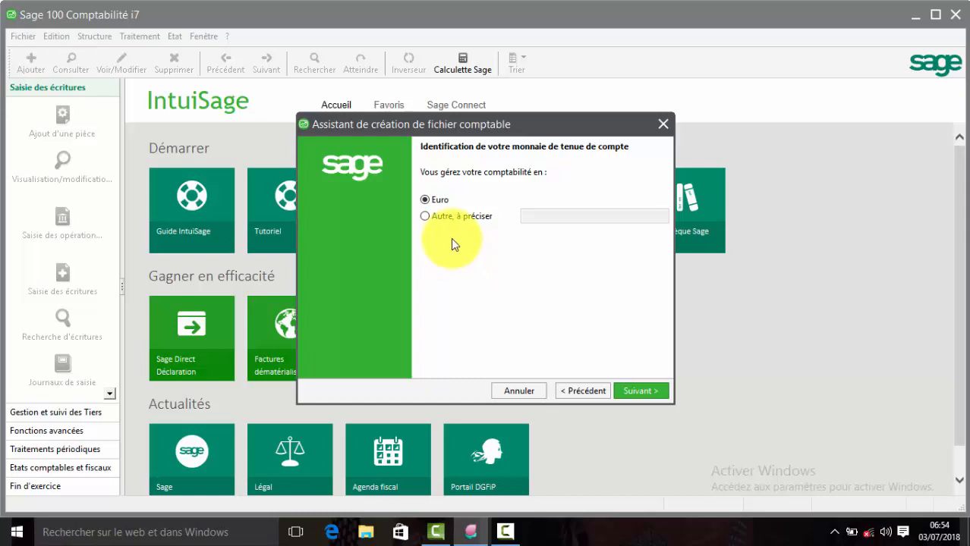
pyautogui.click(427, 217)
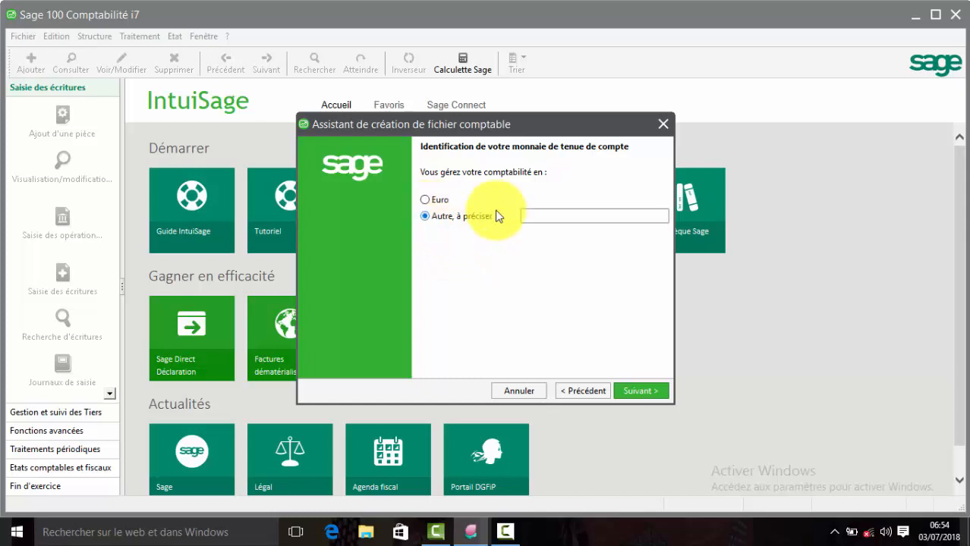
pyautogui.click(602, 215)
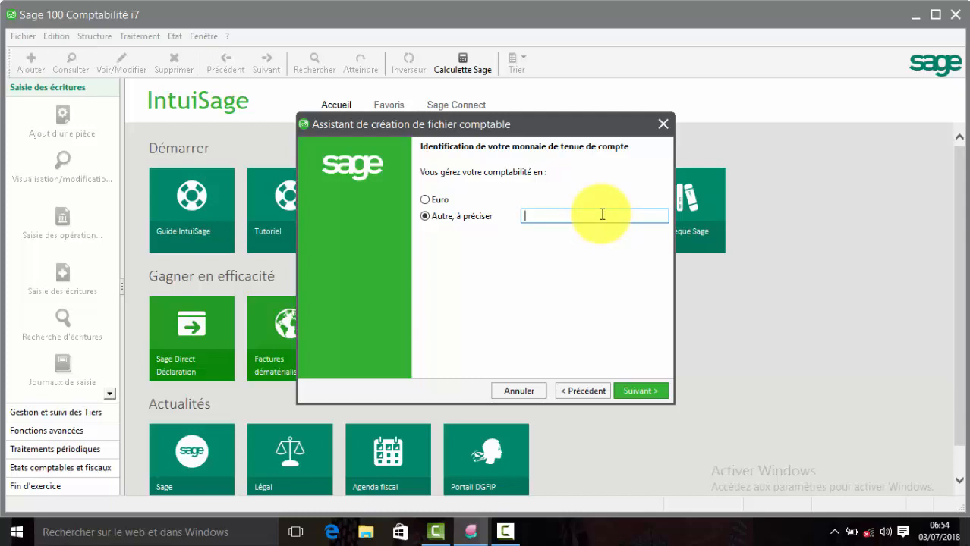
pyautogui.write('Franc guinéen')
pyautogui.click(645, 391)
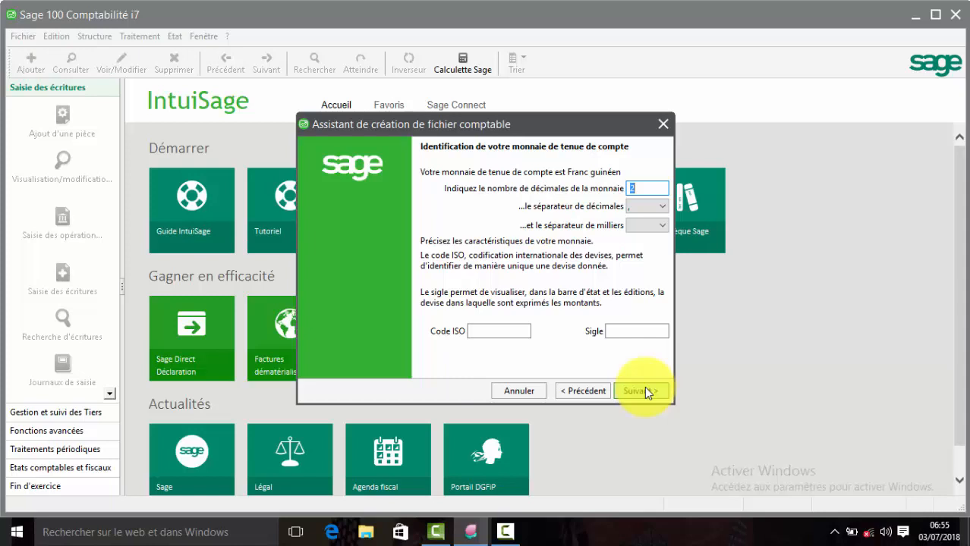
# Give Franc guinéen 0 decimals, a dot thousands separator, ISO code gnf and symbol GNF
pyautogui.write('0')
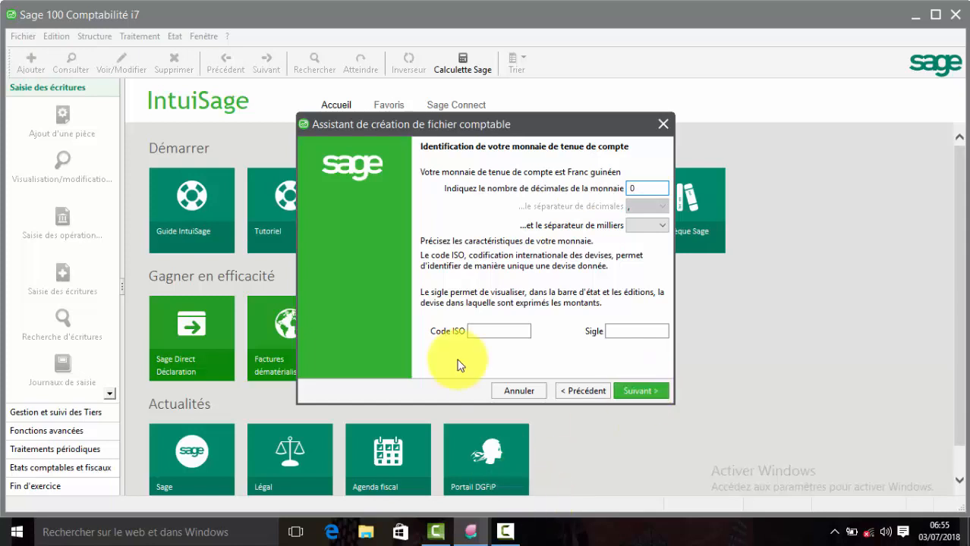
pyautogui.click(655, 226)
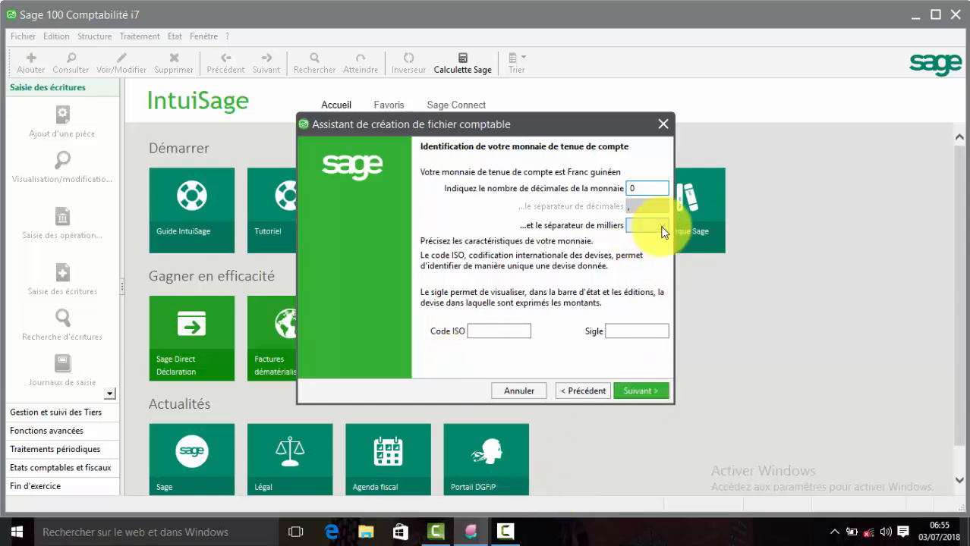
pyautogui.click(646, 253)
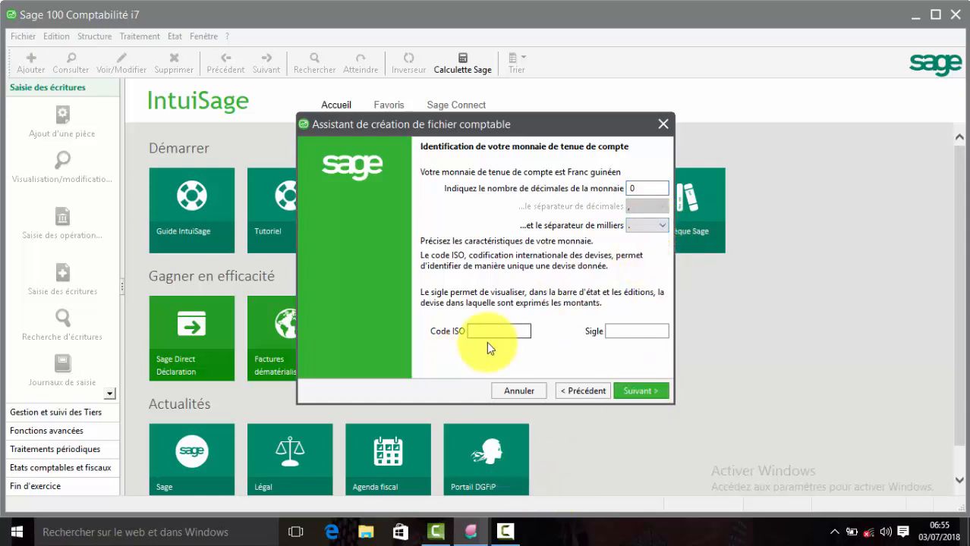
pyautogui.click(489, 331)
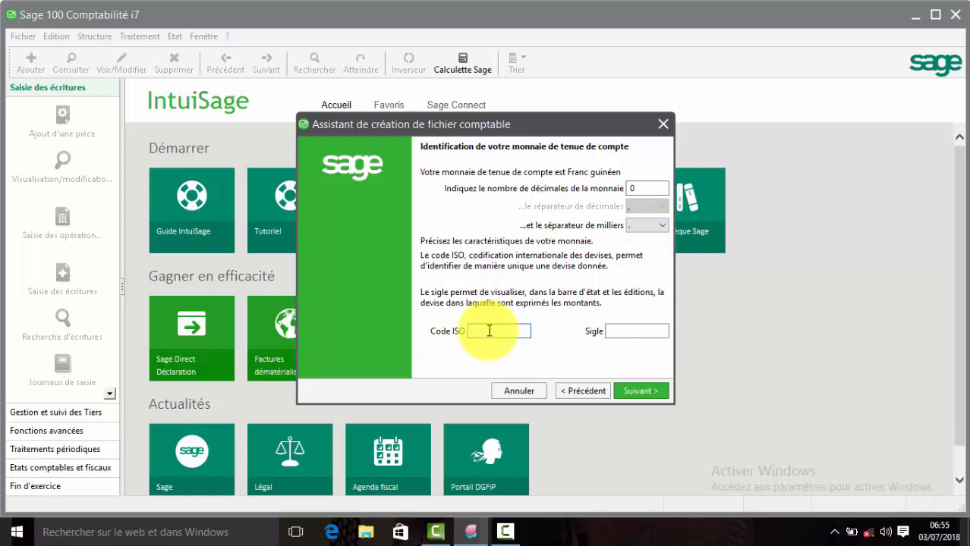
pyautogui.write('gnf')
pyautogui.press('Tab')
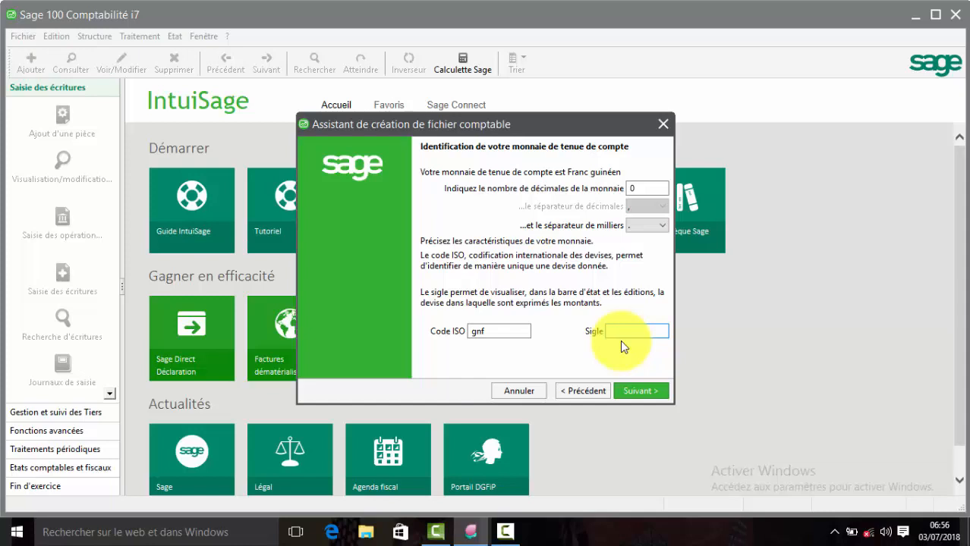
pyautogui.press('Return')
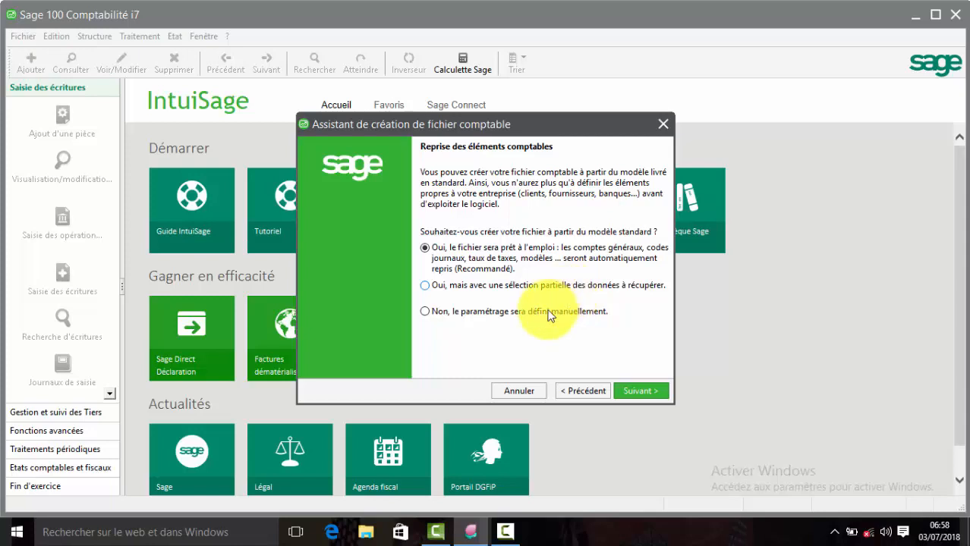
# Choose to define the accounting setup manually and proceed to the file creation step
pyautogui.click(473, 318)
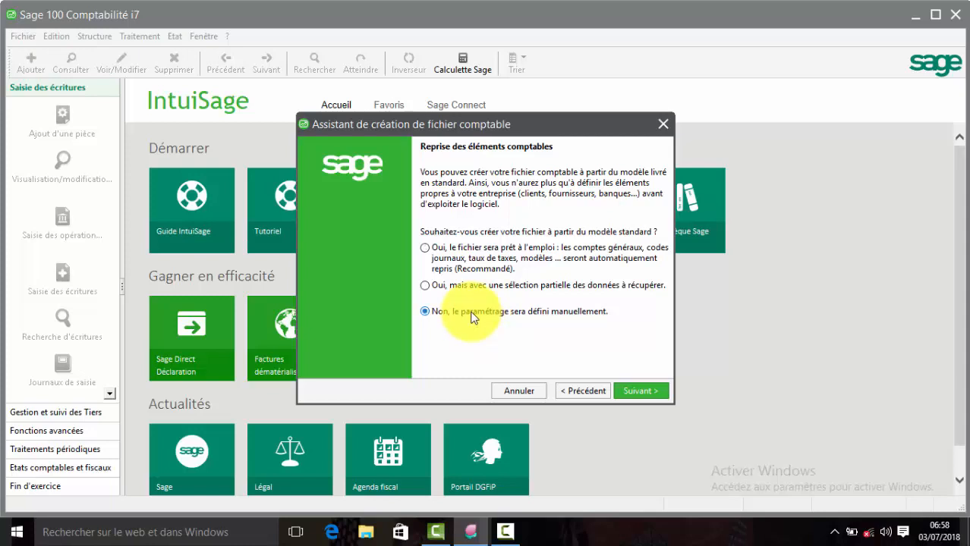
pyautogui.click(651, 392)
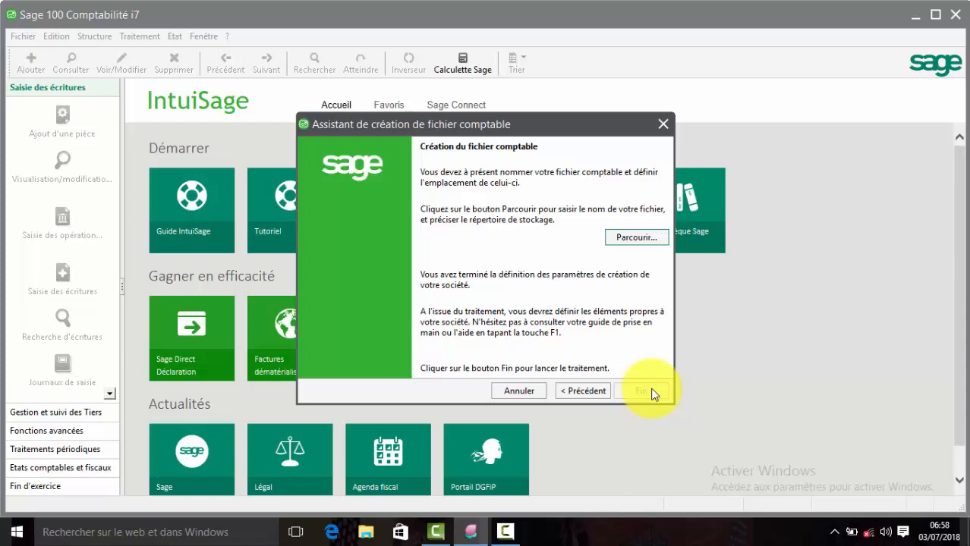
# Save the file as BENGA PRESTATIONS.mae on the desktop, overwriting the existing file
pyautogui.click(640, 239)
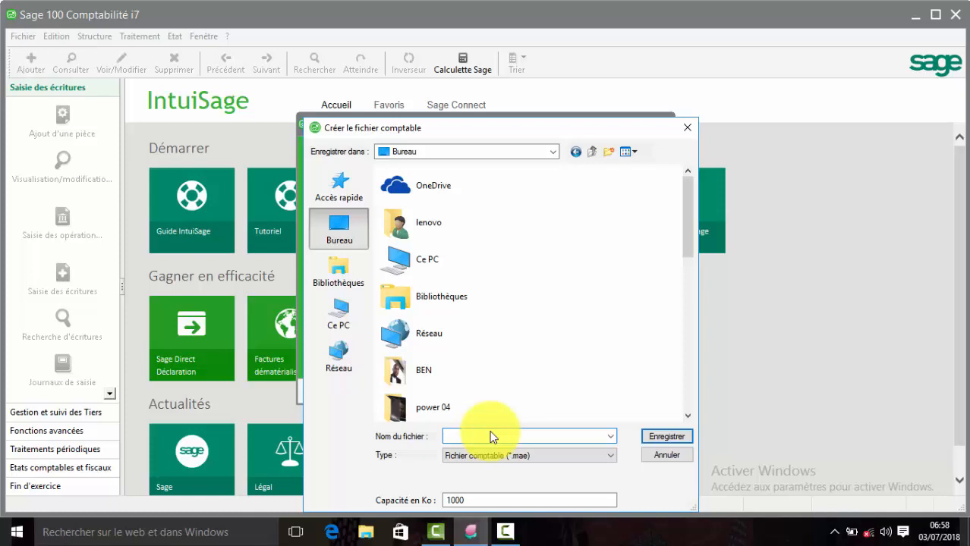
pyautogui.write('B')
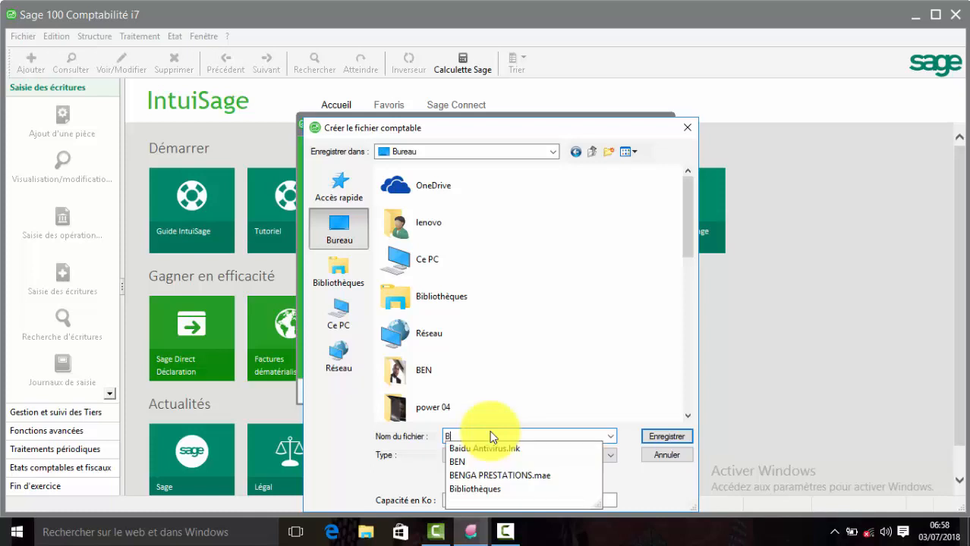
pyautogui.write('ENGA')
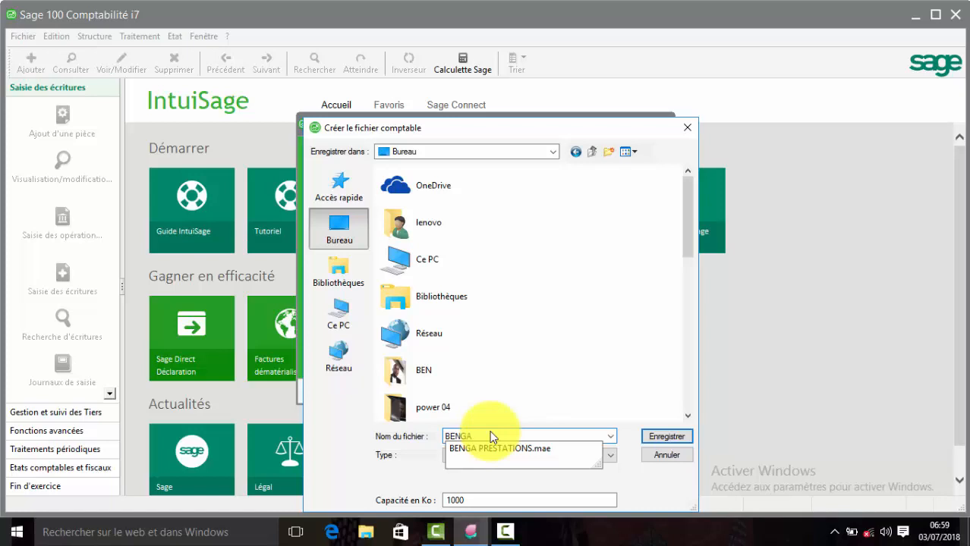
pyautogui.write(' PRESTATIONS')
pyautogui.click(452, 448)
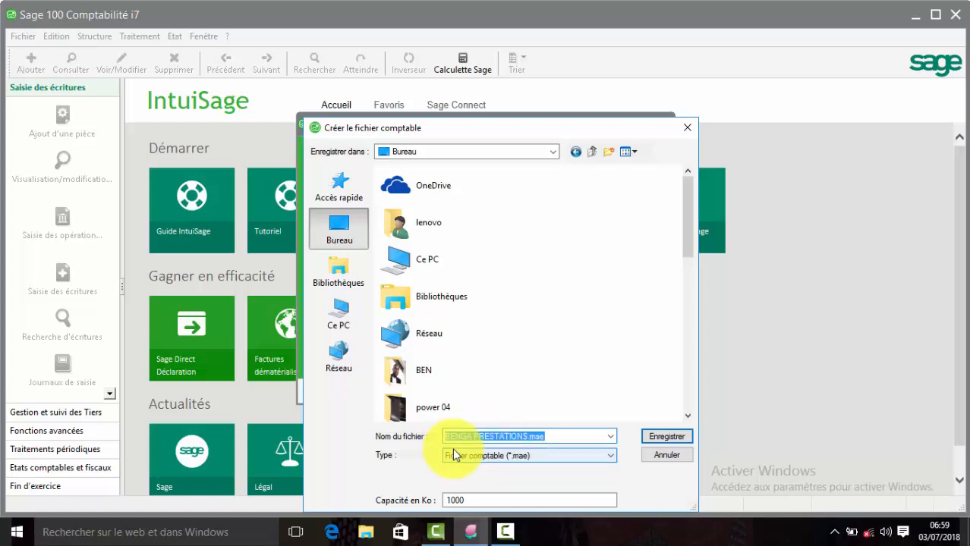
pyautogui.click(683, 440)
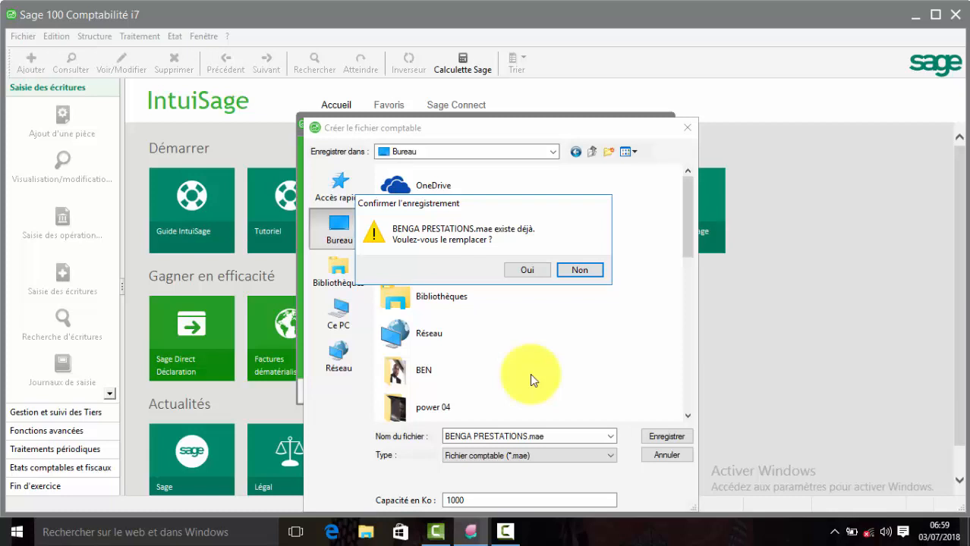
pyautogui.click(529, 271)
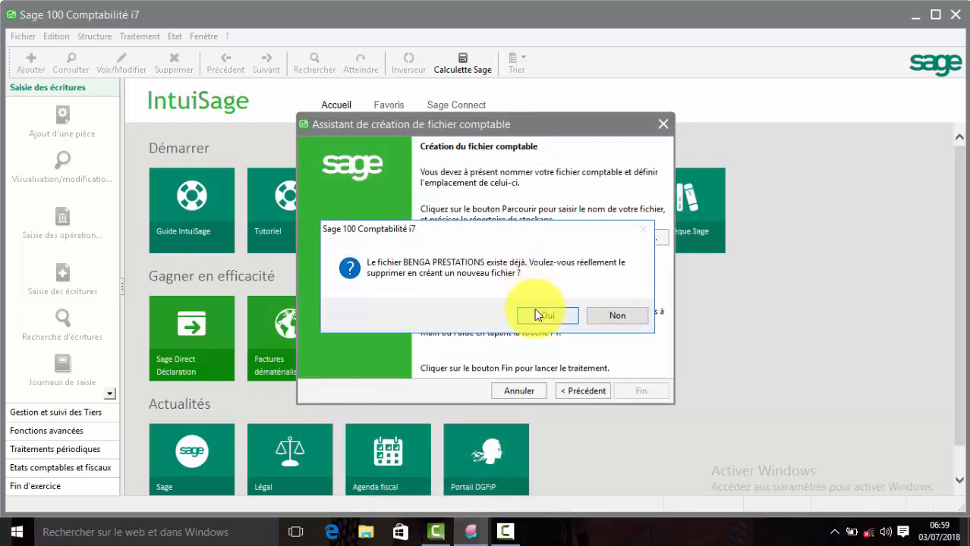
pyautogui.click(535, 309)
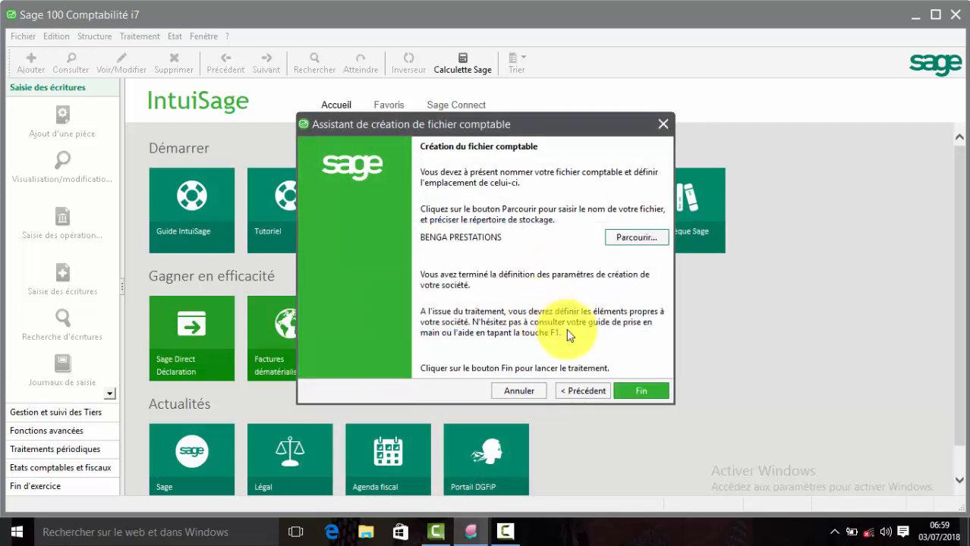
# Finish the wizard to create BENGA PRESTATIONS, then close the company identification form
pyautogui.click(645, 391)
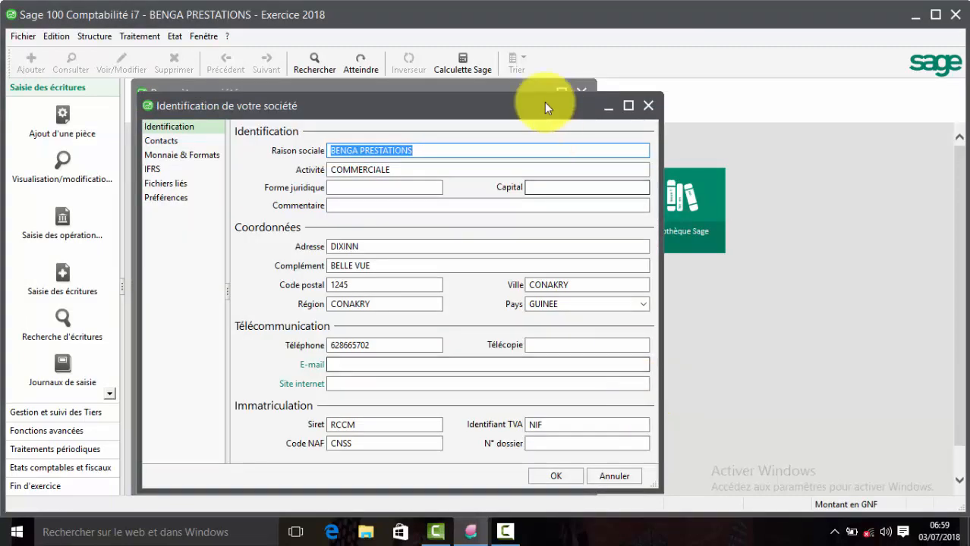
pyautogui.moveTo(483, 102); pyautogui.dragTo(518, 85)
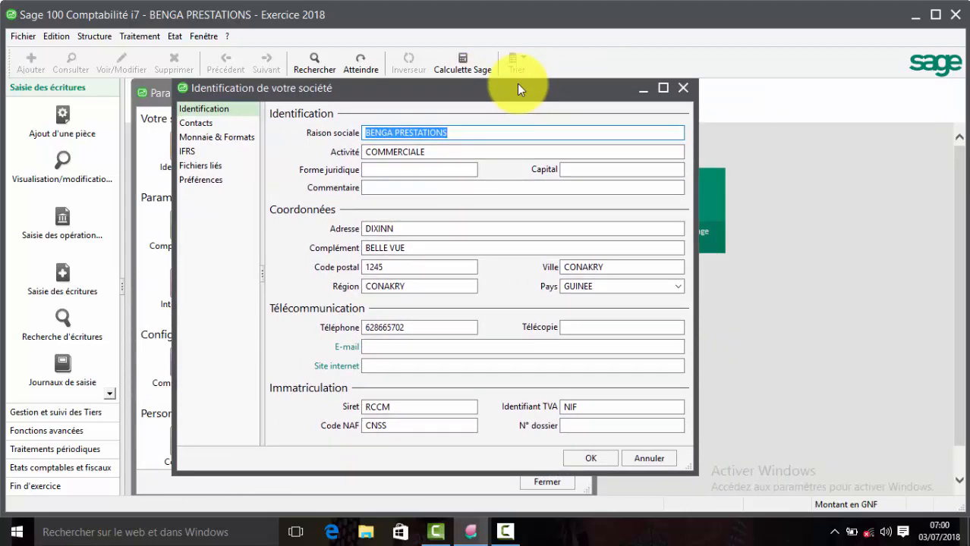
pyautogui.moveTo(518, 84); pyautogui.dragTo(573, 78)
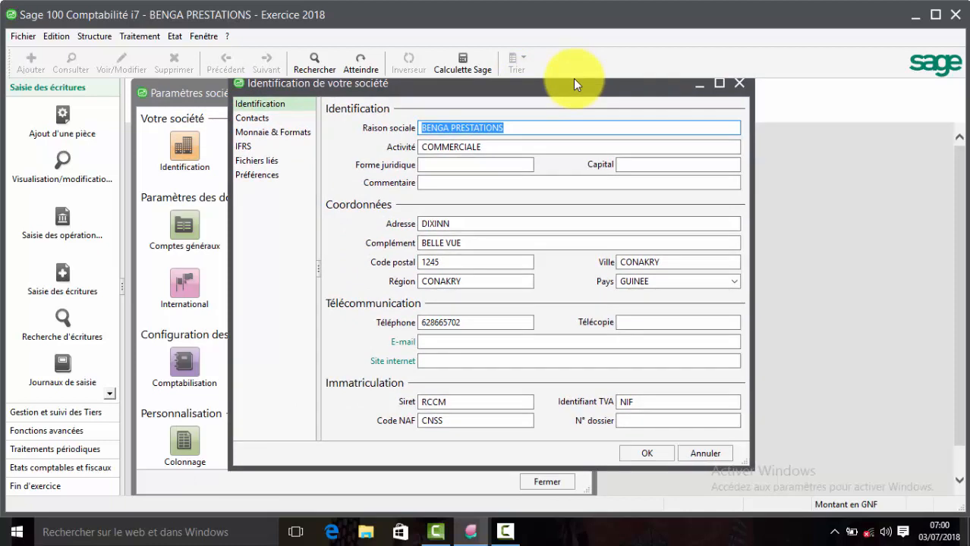
pyautogui.press('Delete')
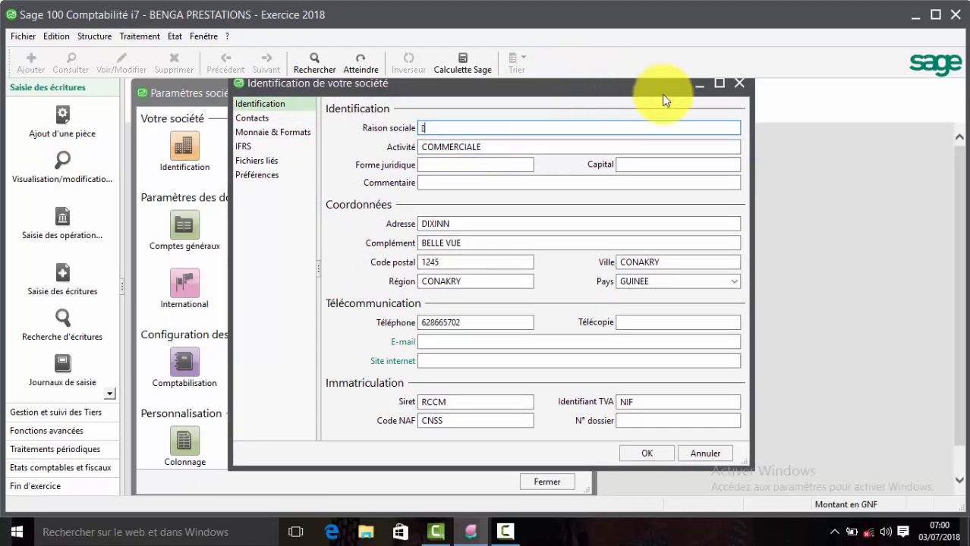
pyautogui.click(742, 86)
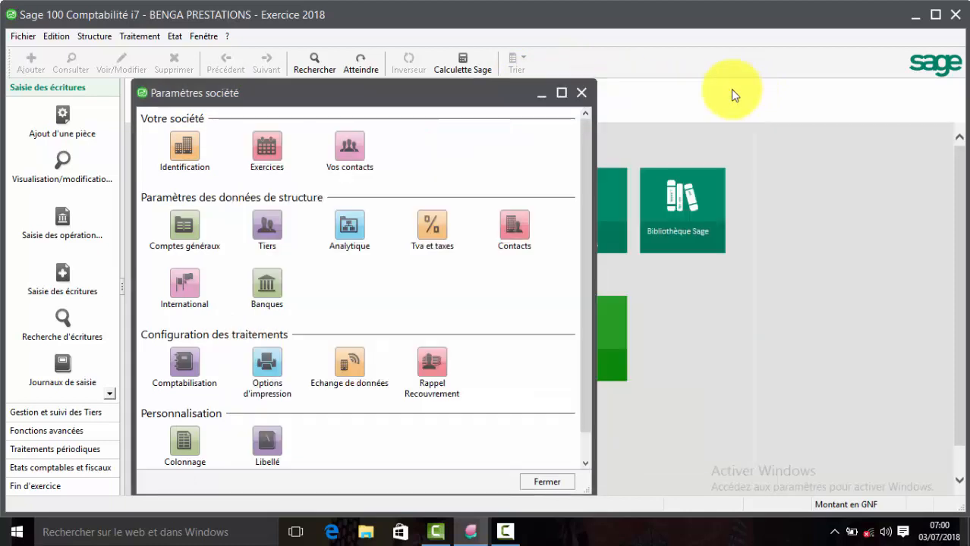
# Close the Paramètres société window of the BENGA PRESTATIONS file
pyautogui.click(584, 92)
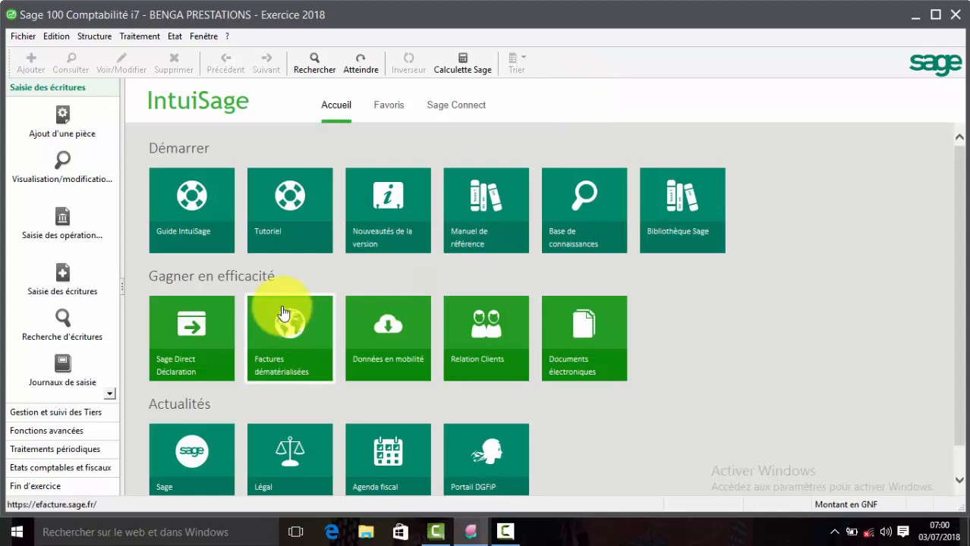